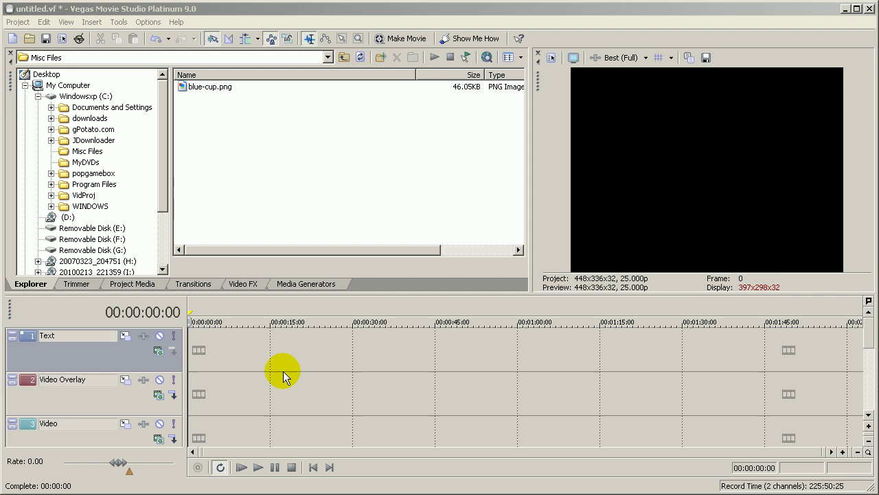
- From VidProj > Video Clip Files, place Where'sThe Lamb Sauce.wmv at 00:00 on the Video track
{"action": "left_click", "coordinate": [85, 196]}
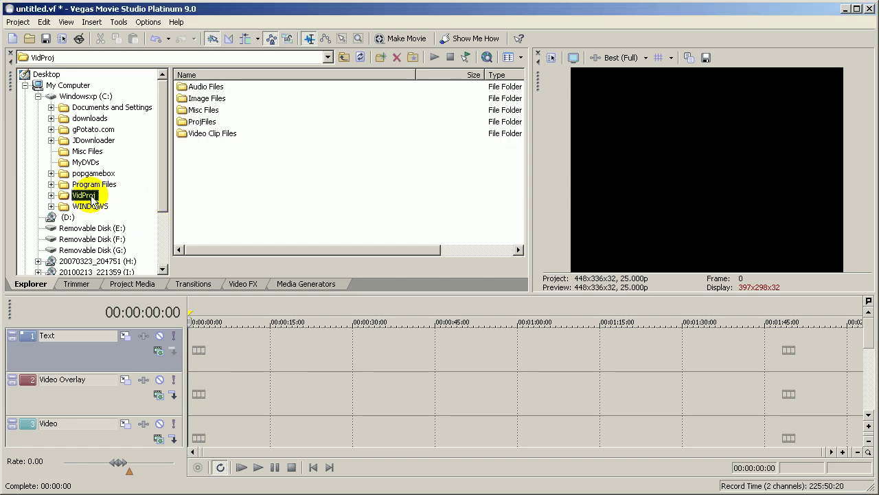
{"action": "double_click", "coordinate": [219, 134]}
{"action": "left_click_drag", "start_coordinate": [521, 88], "coordinate": [521, 230]}
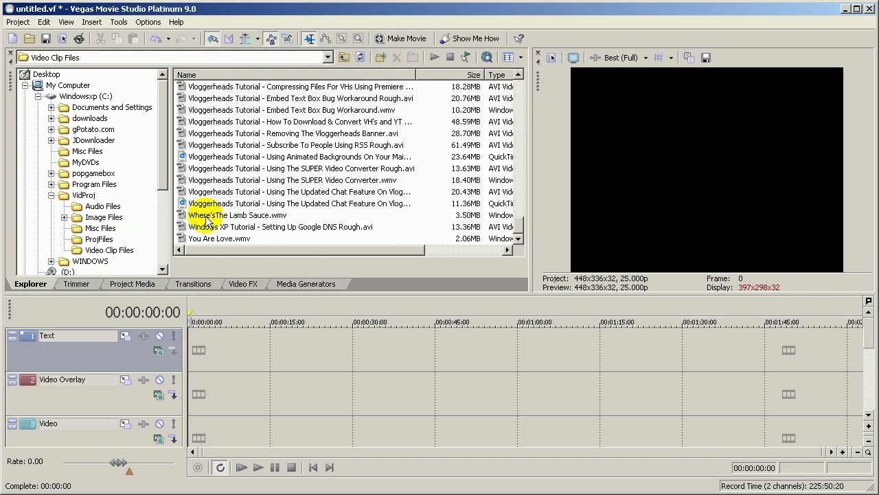
{"action": "left_click_drag", "start_coordinate": [205, 217], "coordinate": [197, 436]}
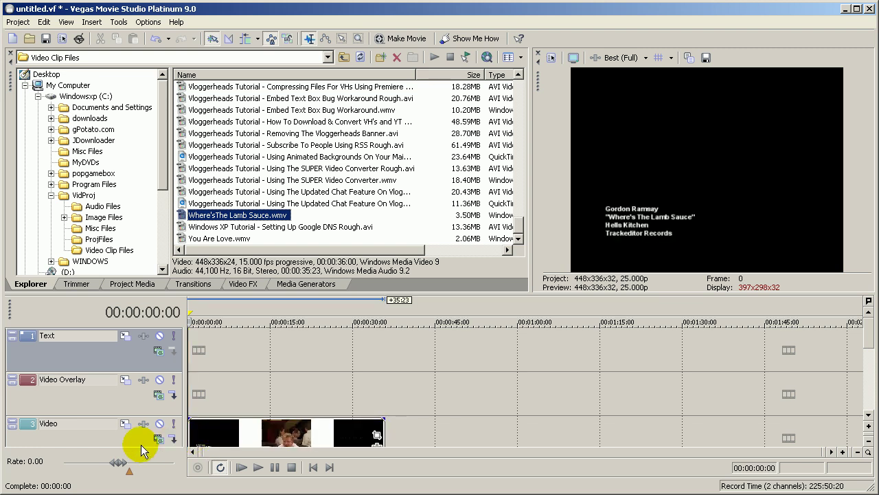
{"action": "left_click_drag", "start_coordinate": [863, 349], "coordinate": [856, 365]}
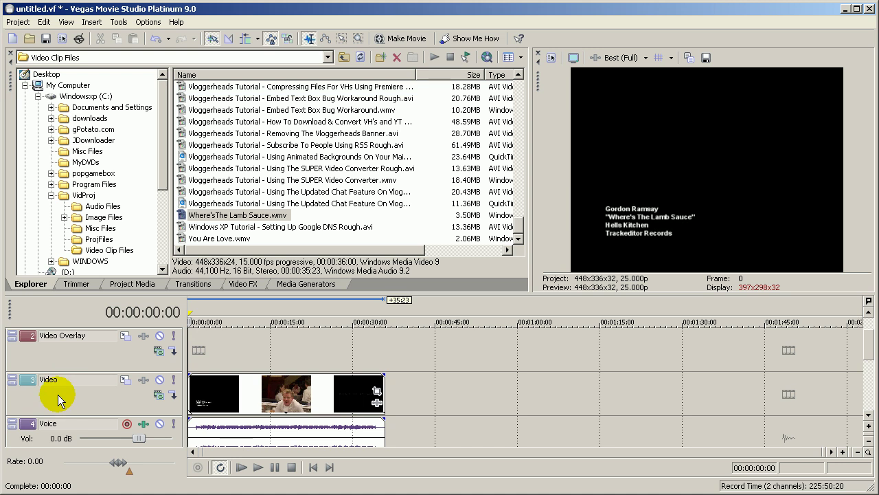
{"action": "left_click_drag", "start_coordinate": [860, 406], "coordinate": [858, 372]}
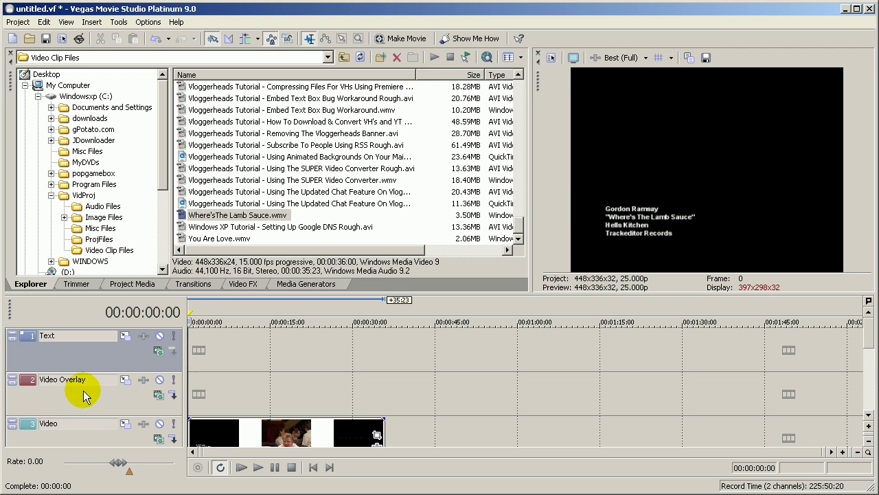
- Put blue-cup.png from Misc Files on the Video Overlay track, stretched to the Ramsay clip's end
{"action": "left_click", "coordinate": [51, 196]}
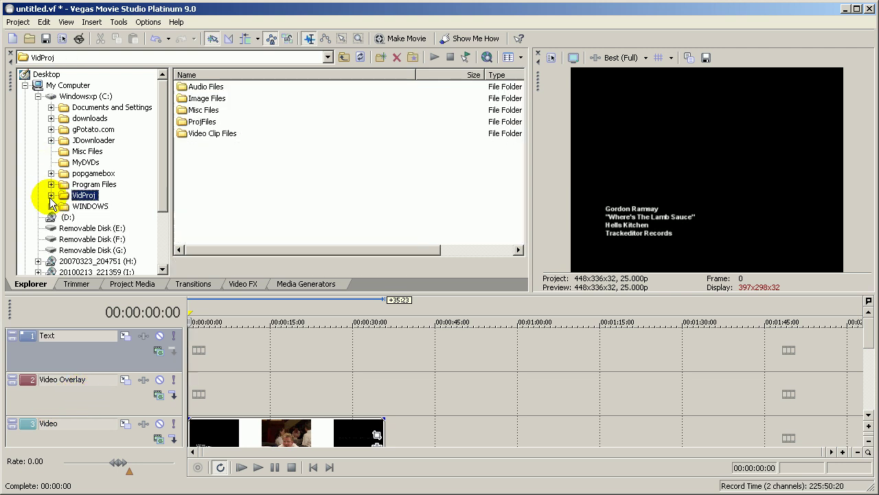
{"action": "left_click", "coordinate": [89, 153]}
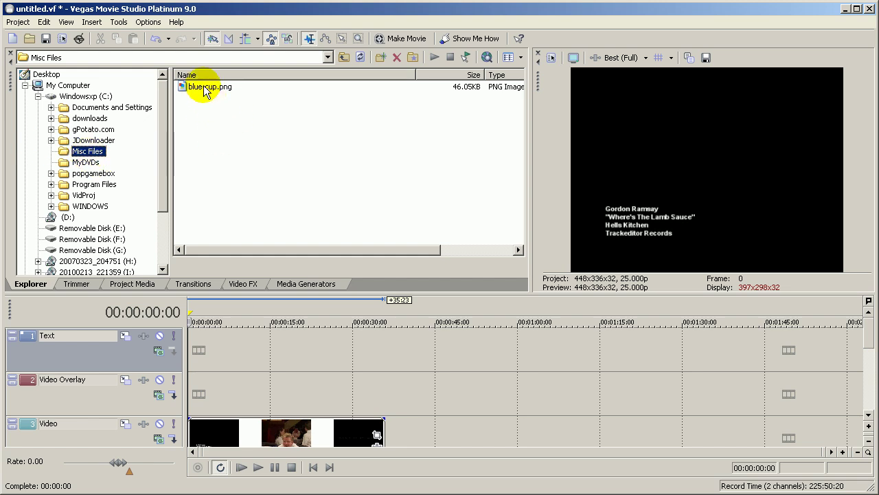
{"action": "left_click", "coordinate": [206, 87]}
{"action": "left_click_drag", "start_coordinate": [184, 95], "coordinate": [202, 393]}
{"action": "left_click", "coordinate": [749, 131]}
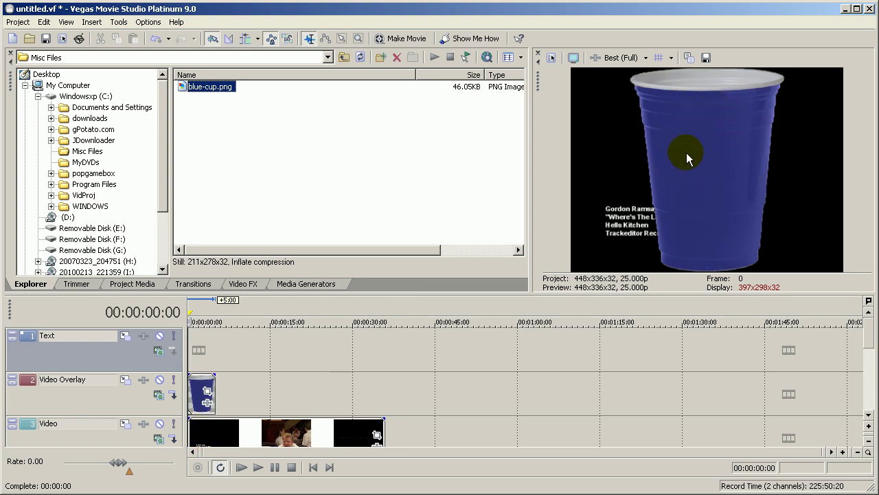
{"action": "left_click", "coordinate": [253, 403]}
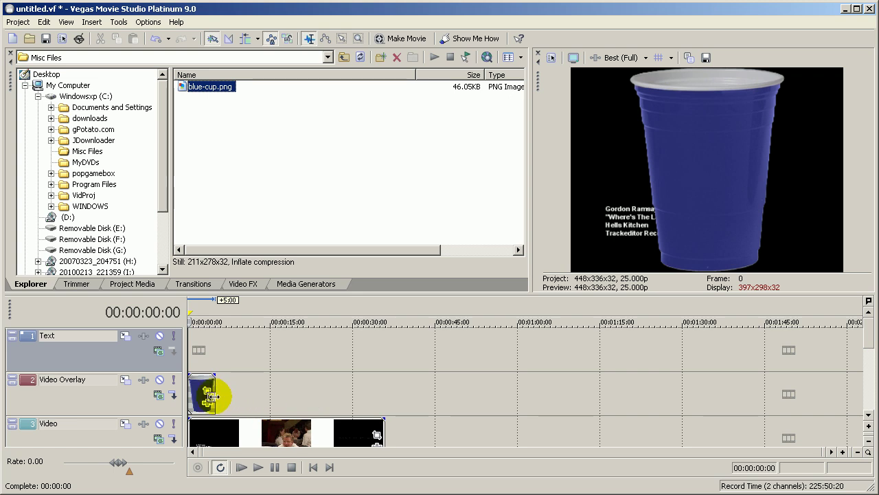
{"action": "left_click_drag", "start_coordinate": [213, 397], "coordinate": [384, 401]}
- Scrub through the clip to preview the cup overlay, returning near the start
{"action": "left_click_drag", "start_coordinate": [196, 349], "coordinate": [330, 356]}
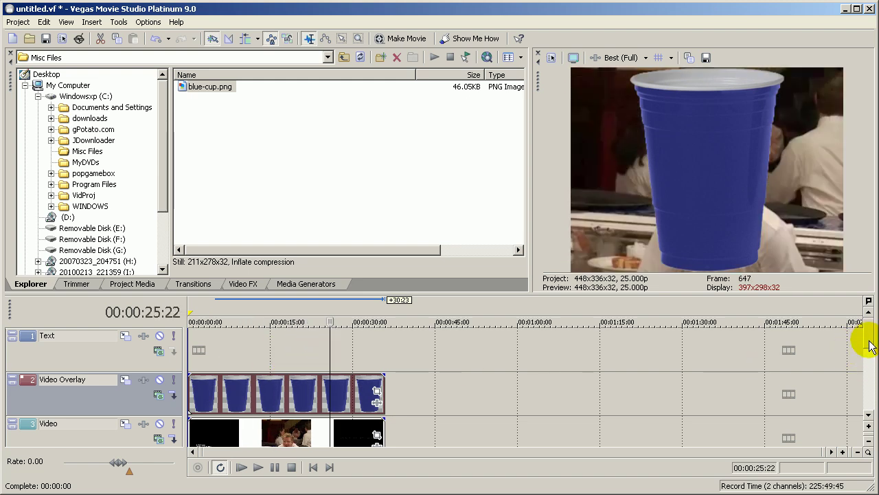
{"action": "left_click_drag", "start_coordinate": [865, 337], "coordinate": [869, 354]}
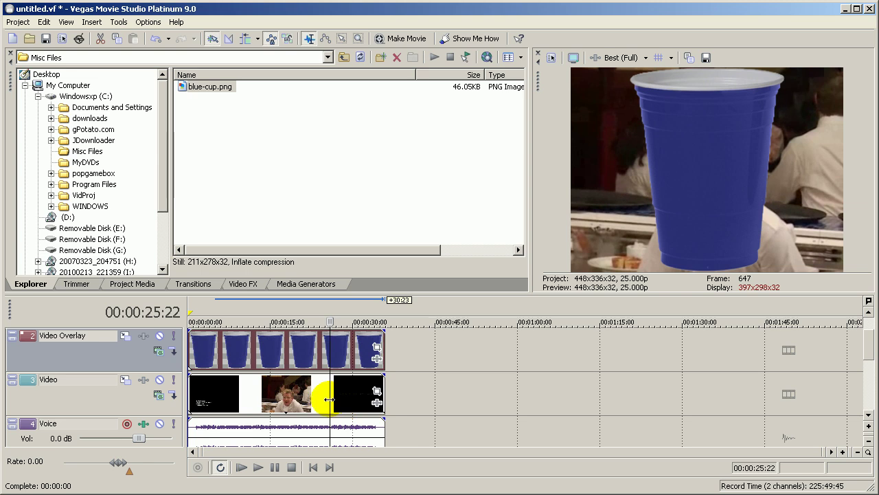
{"action": "left_click", "coordinate": [251, 400]}
{"action": "left_click", "coordinate": [323, 398]}
{"action": "left_click", "coordinate": [296, 395]}
{"action": "left_click", "coordinate": [290, 392]}
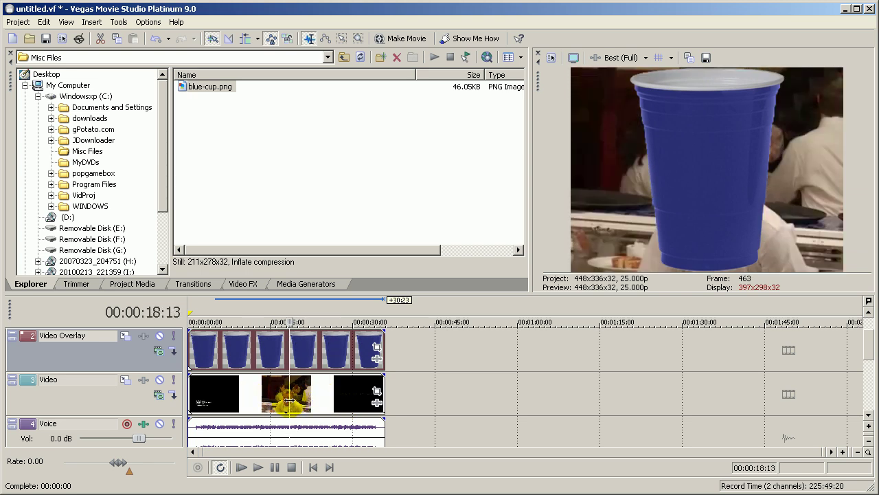
{"action": "left_click", "coordinate": [287, 392]}
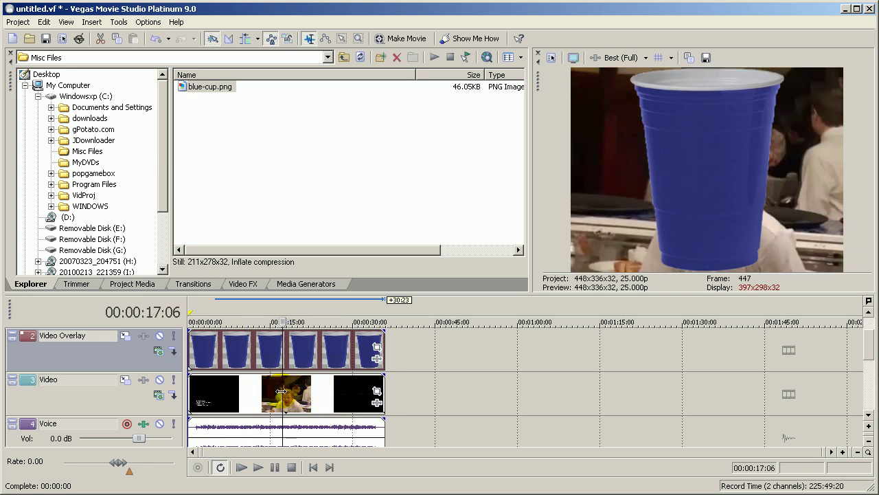
{"action": "left_click", "coordinate": [260, 393]}
{"action": "left_click", "coordinate": [214, 393]}
{"action": "left_click", "coordinate": [201, 393]}
{"action": "left_click", "coordinate": [203, 393]}
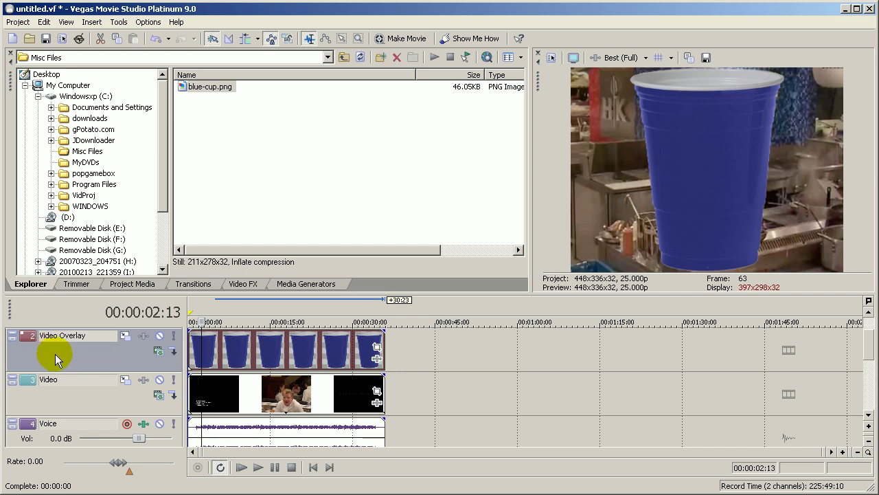
- In Track Motion, resize the cup overlay to 304.51×228.38 and rotate it to -37.1°
{"action": "left_click", "coordinate": [124, 337]}
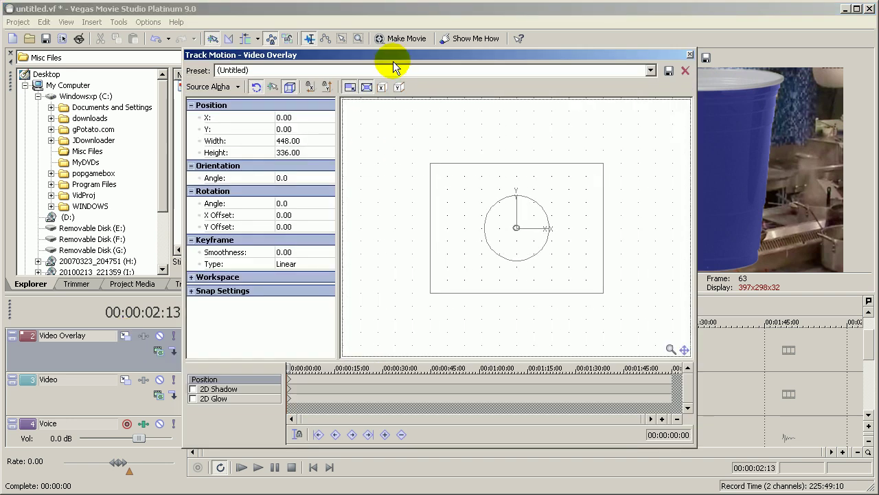
{"action": "mouse_move", "coordinate": [393, 59]}
{"action": "left_mouse_down"}
{"action": "mouse_move", "coordinate": [273, 53]}
{"action": "mouse_move", "coordinate": [246, 24]}
{"action": "mouse_move", "coordinate": [225, 18]}
{"action": "left_mouse_up"}
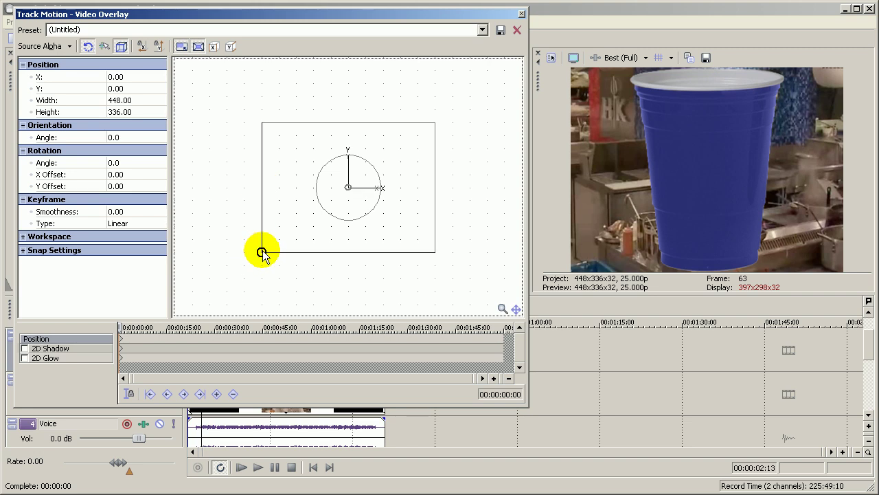
{"action": "left_click_drag", "start_coordinate": [263, 254], "coordinate": [320, 256]}
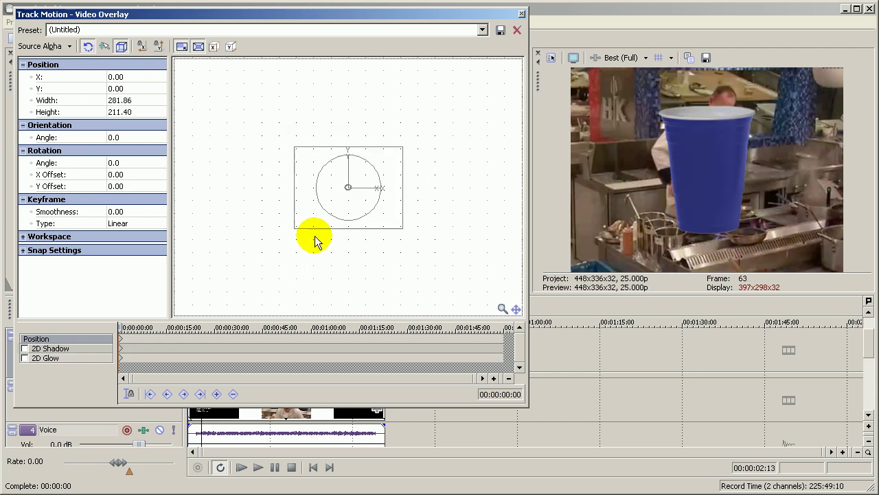
{"action": "left_click_drag", "start_coordinate": [295, 228], "coordinate": [297, 248]}
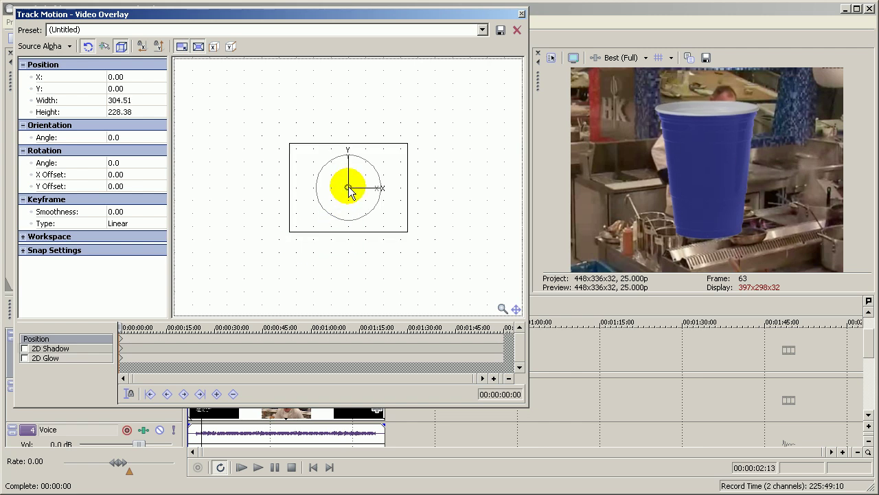
{"action": "mouse_move", "coordinate": [349, 190]}
{"action": "left_mouse_down"}
{"action": "mouse_move", "coordinate": [284, 159]}
{"action": "mouse_move", "coordinate": [330, 190]}
{"action": "mouse_move", "coordinate": [384, 191]}
{"action": "mouse_move", "coordinate": [354, 146]}
{"action": "mouse_move", "coordinate": [339, 197]}
{"action": "mouse_move", "coordinate": [369, 181]}
{"action": "mouse_move", "coordinate": [347, 186]}
{"action": "left_mouse_up"}
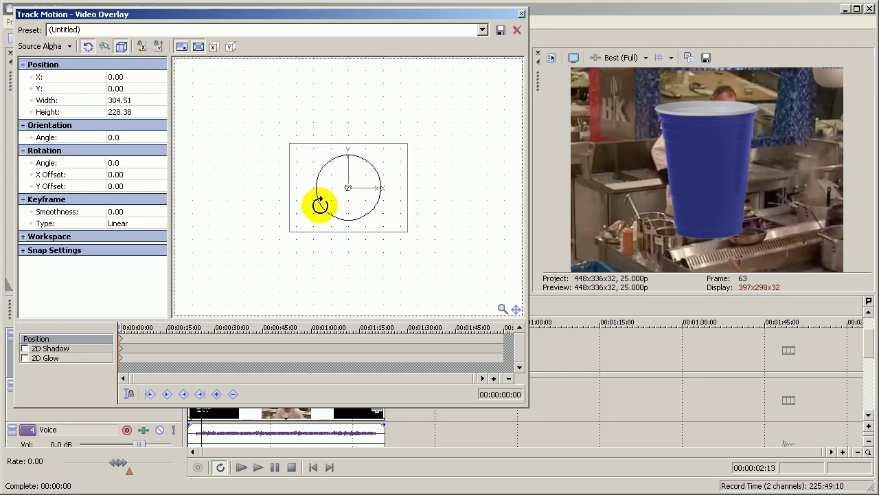
{"action": "left_click_drag", "start_coordinate": [318, 198], "coordinate": [320, 236]}
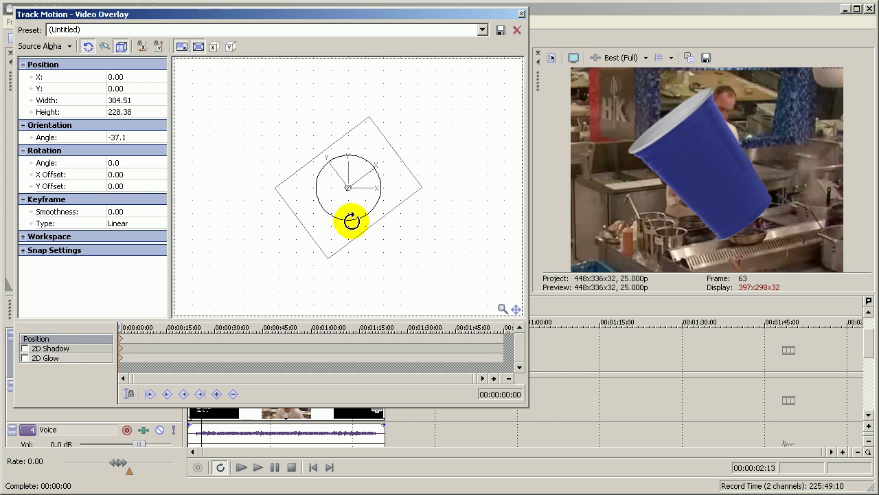
- Restore the Track Motion box to full 448×336 with 0° angle, then scrub to the start
{"action": "right_click", "coordinate": [346, 182]}
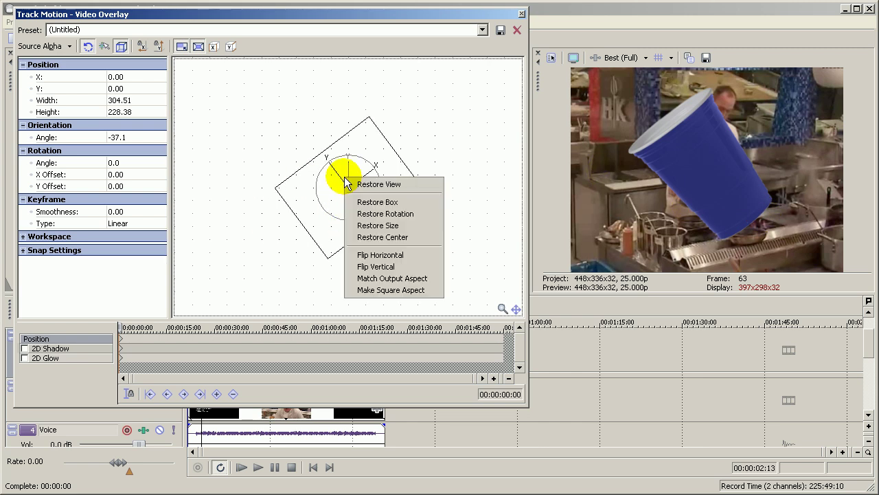
{"action": "left_click", "coordinate": [371, 202]}
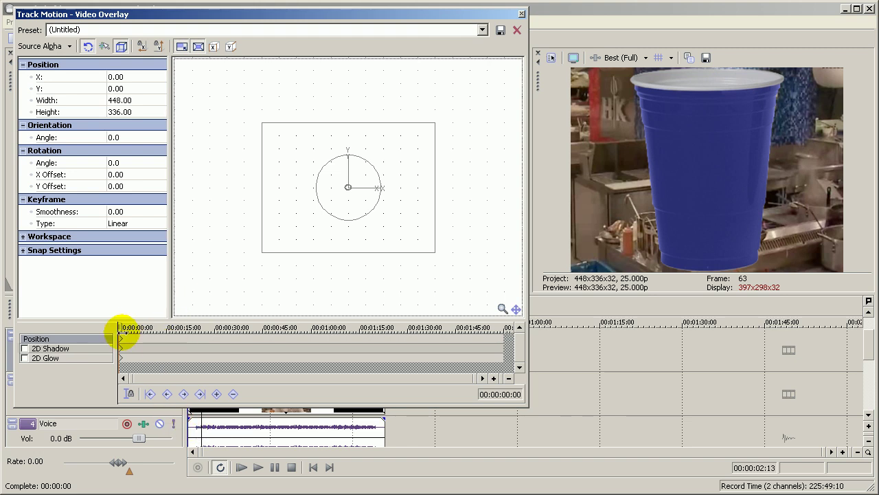
{"action": "mouse_move", "coordinate": [120, 331]}
{"action": "left_mouse_down"}
{"action": "mouse_move", "coordinate": [190, 330]}
{"action": "mouse_move", "coordinate": [116, 333]}
{"action": "left_mouse_up"}
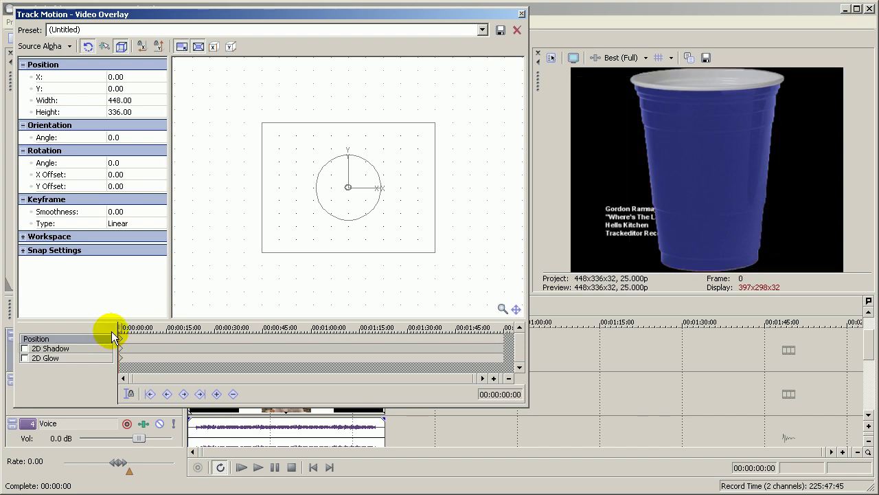
- Keyframe the cup small (175.76×131.82) at 00:00 and enlarged to fill the frame around 17 seconds
{"action": "left_click_drag", "start_coordinate": [262, 253], "coordinate": [314, 213]}
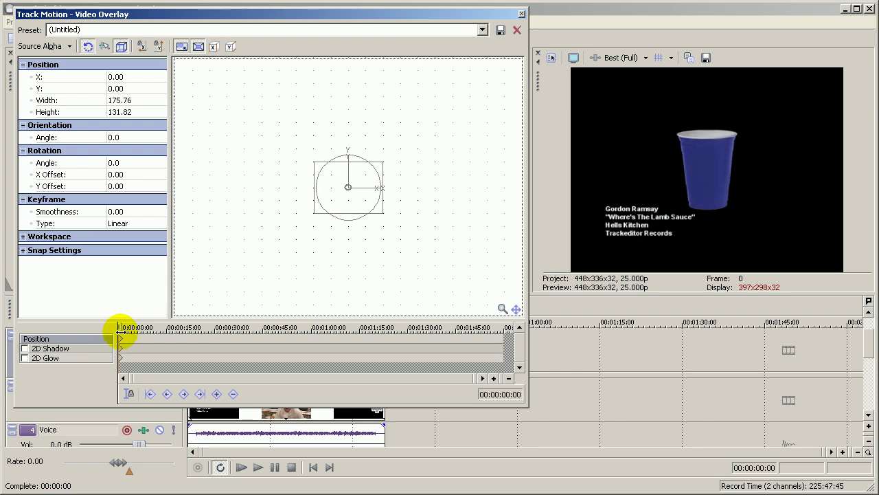
{"action": "left_click_drag", "start_coordinate": [120, 332], "coordinate": [176, 330]}
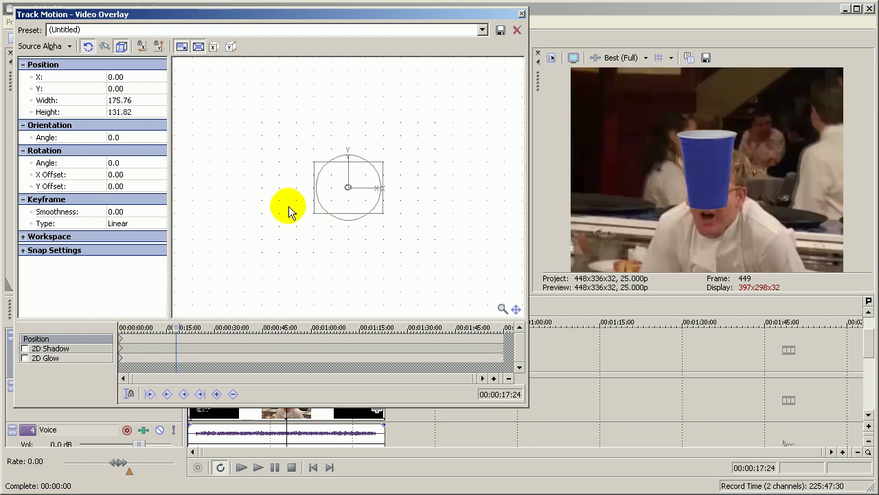
{"action": "left_click_drag", "start_coordinate": [314, 213], "coordinate": [256, 256]}
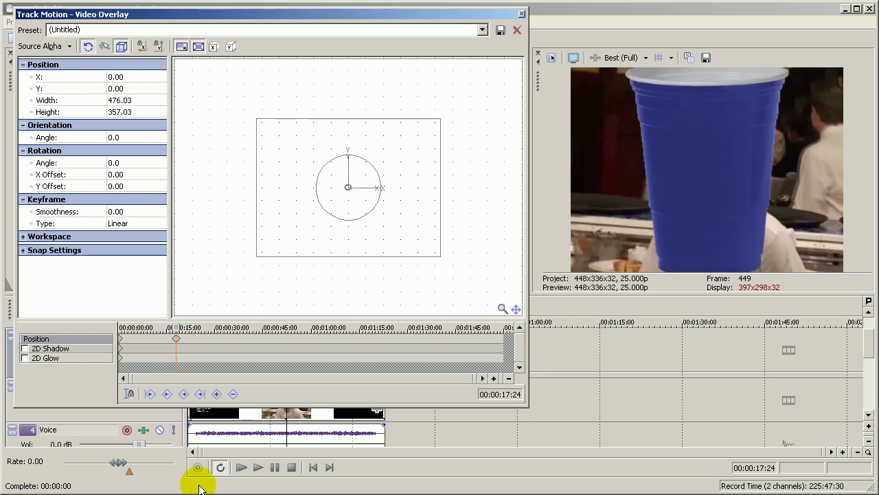
{"action": "left_click_drag", "start_coordinate": [175, 327], "coordinate": [171, 329]}
- Add a Position keyframe around 9 seconds that flips the cup upside down
{"action": "left_click", "coordinate": [166, 349]}
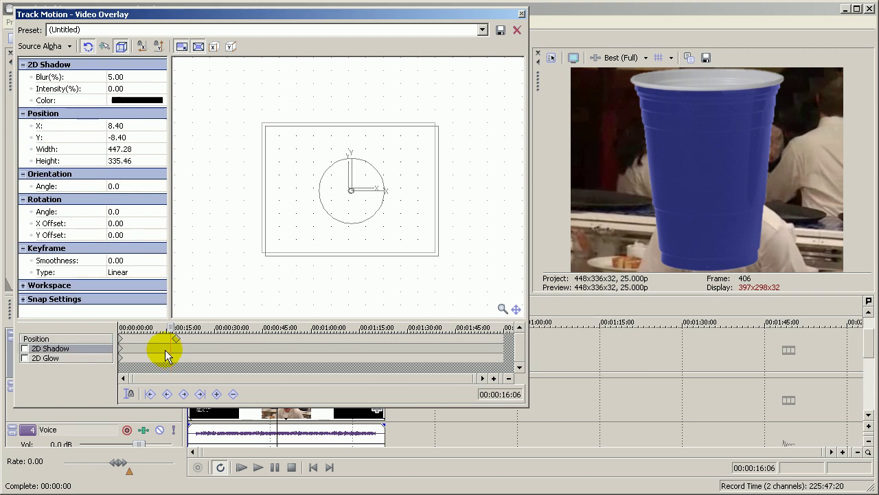
{"action": "left_click_drag", "start_coordinate": [171, 361], "coordinate": [147, 331]}
{"action": "left_click", "coordinate": [90, 340]}
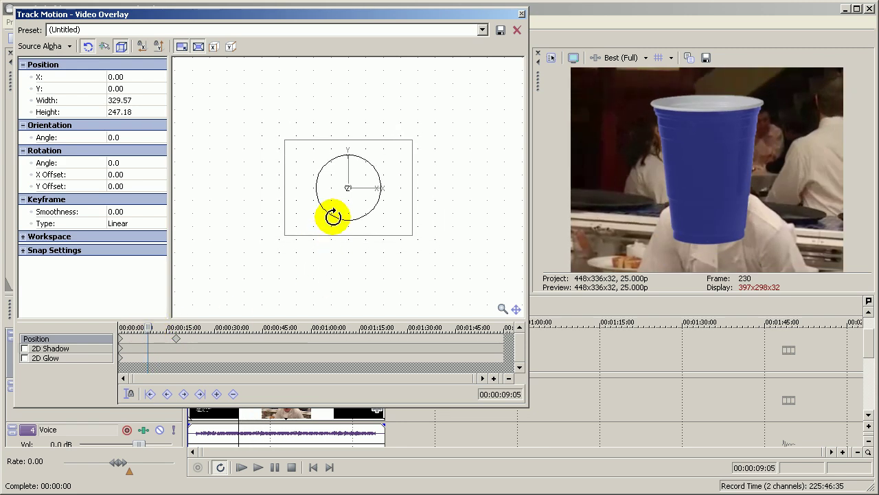
{"action": "left_click_drag", "start_coordinate": [333, 216], "coordinate": [358, 169]}
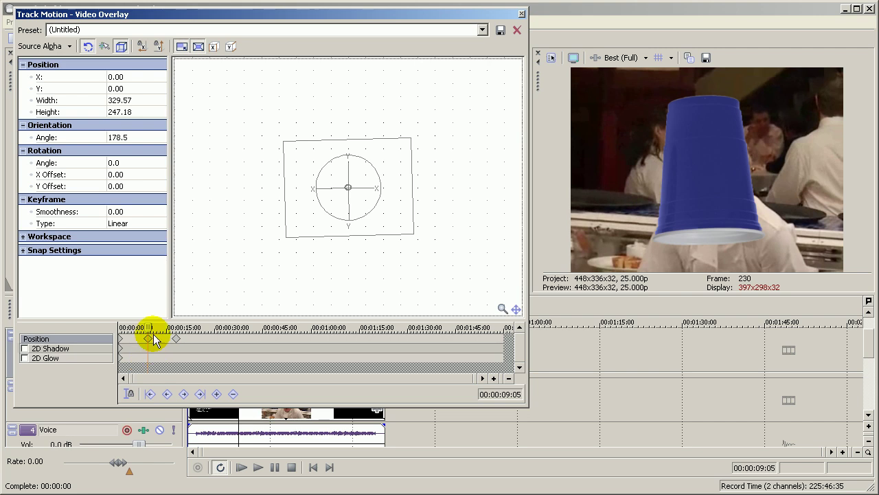
{"action": "mouse_move", "coordinate": [153, 333]}
{"action": "left_mouse_down"}
{"action": "mouse_move", "coordinate": [210, 333]}
{"action": "mouse_move", "coordinate": [114, 333]}
{"action": "mouse_move", "coordinate": [177, 333]}
{"action": "mouse_move", "coordinate": [114, 334]}
{"action": "mouse_move", "coordinate": [137, 330]}
{"action": "mouse_move", "coordinate": [161, 341]}
{"action": "left_mouse_up"}
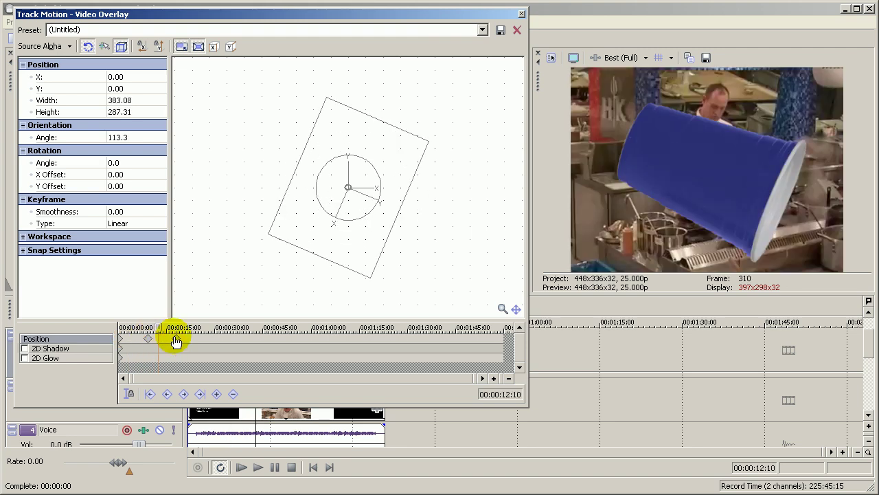
- Move the overlay frame up and left on the 2D Shadow row near 19 seconds
{"action": "right_click", "coordinate": [172, 344]}
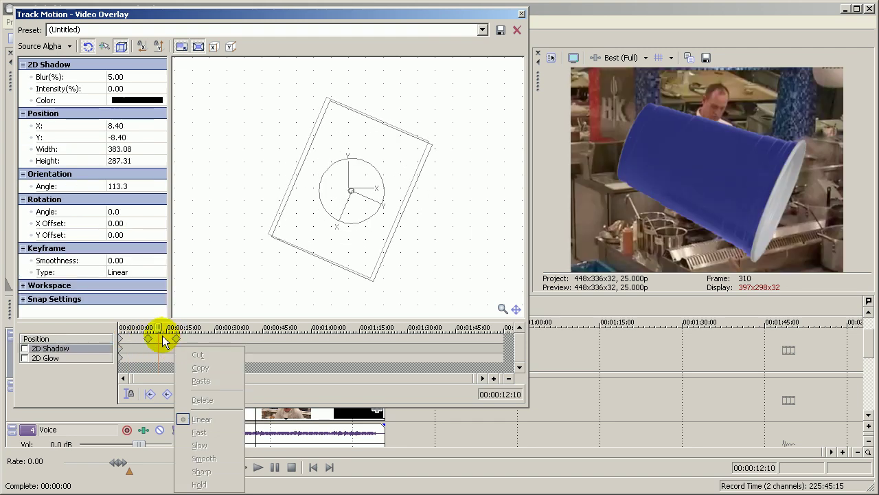
{"action": "left_click_drag", "start_coordinate": [162, 332], "coordinate": [180, 337]}
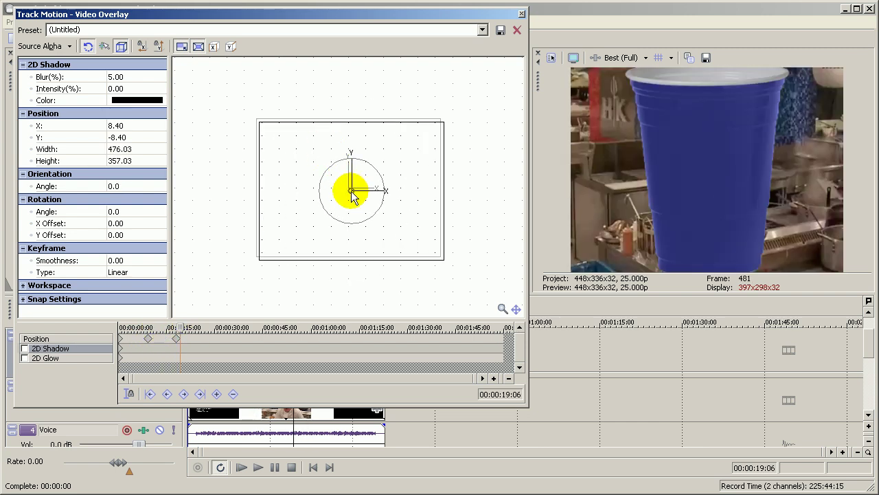
{"action": "left_click_drag", "start_coordinate": [352, 195], "coordinate": [312, 158]}
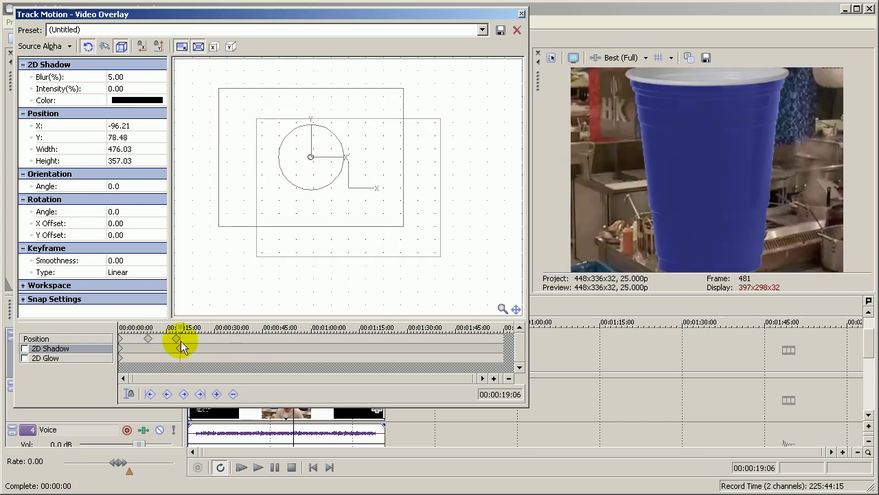
- At 25 seconds, slide the cup's position up and left, then review the motion
{"action": "left_click_drag", "start_coordinate": [180, 327], "coordinate": [200, 327]}
{"action": "left_click", "coordinate": [83, 339]}
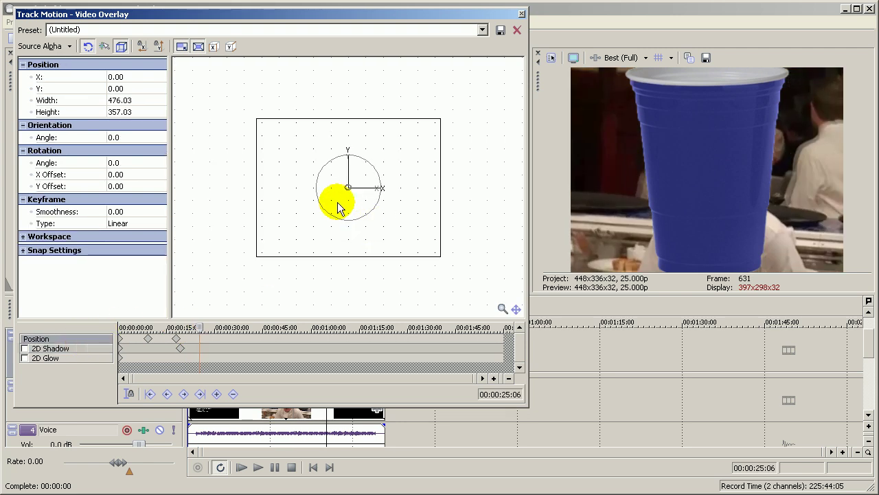
{"action": "left_click_drag", "start_coordinate": [337, 184], "coordinate": [294, 160]}
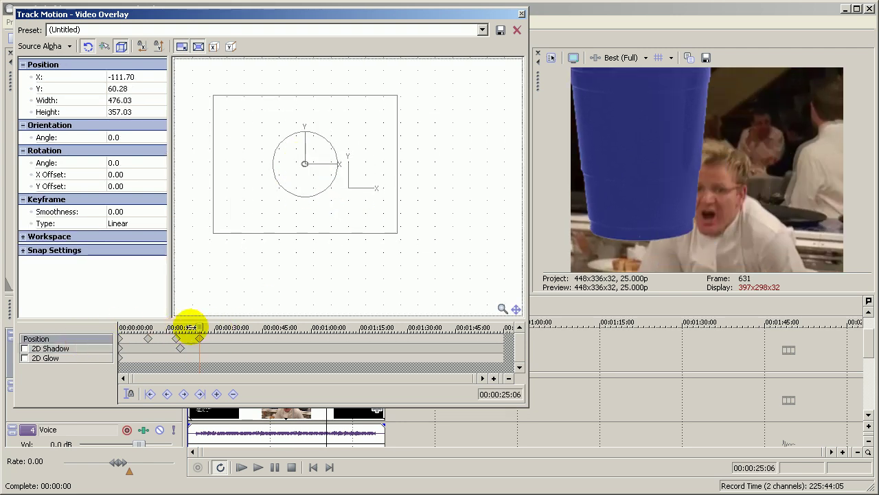
{"action": "left_click_drag", "start_coordinate": [190, 327], "coordinate": [146, 318]}
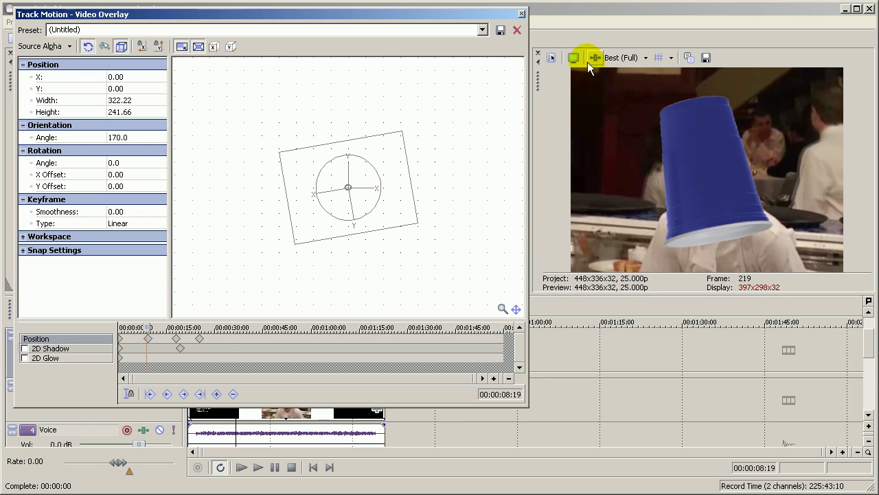
- Close Track Motion and lower the cup overlay's opacity envelope to 50%
{"action": "left_click", "coordinate": [521, 14]}
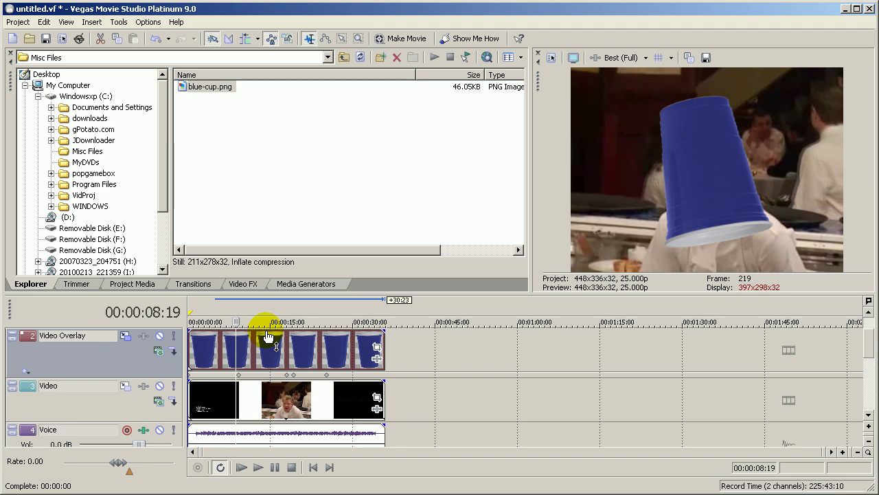
{"action": "left_click_drag", "start_coordinate": [267, 336], "coordinate": [272, 351]}
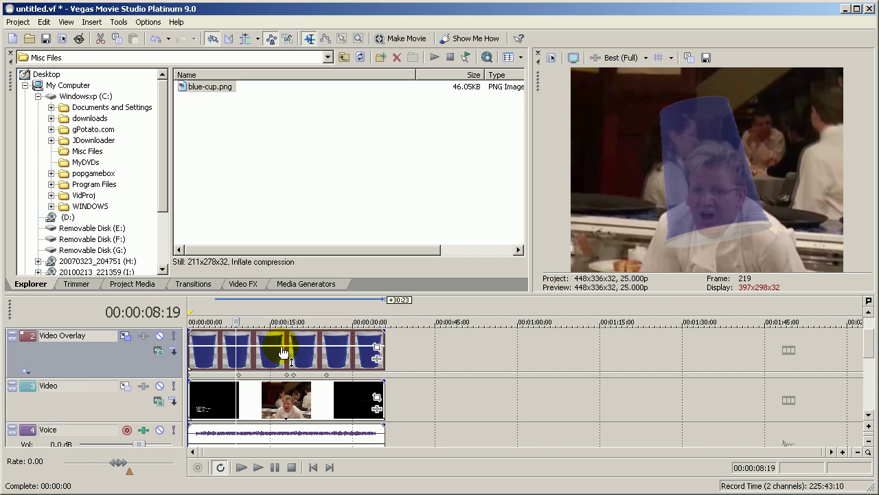
{"action": "mouse_move", "coordinate": [284, 351]}
{"action": "left_mouse_down"}
{"action": "mouse_move", "coordinate": [283, 332]}
{"action": "mouse_move", "coordinate": [283, 353]}
{"action": "mouse_move", "coordinate": [284, 345]}
{"action": "left_mouse_up"}
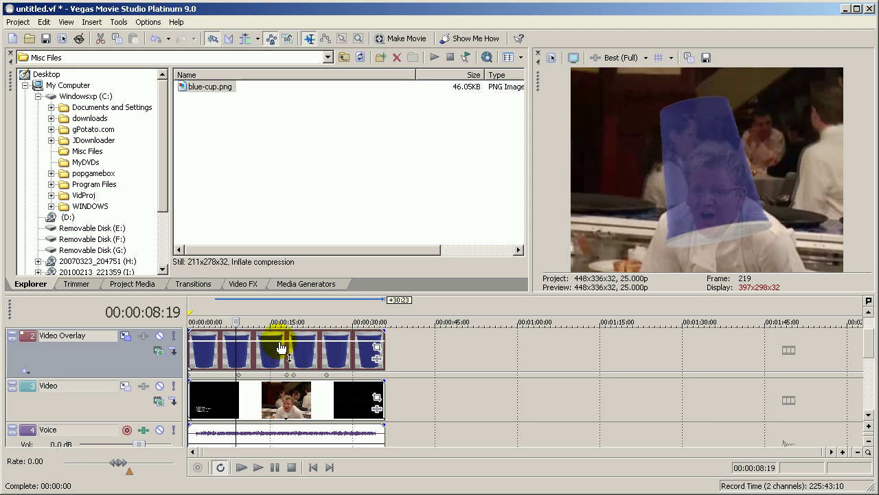